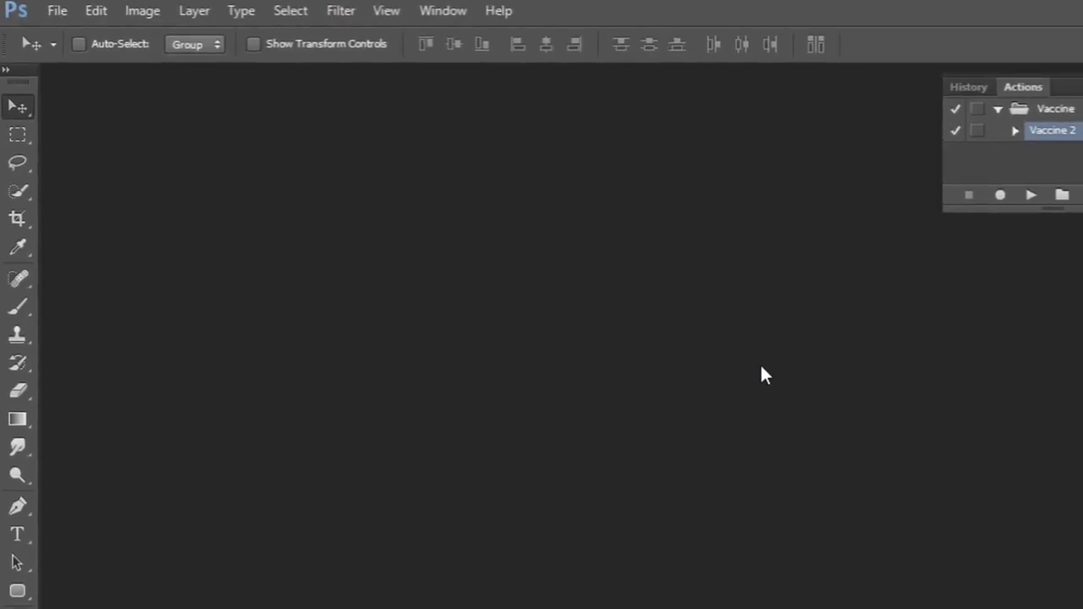
Open certificate (3).pdf, accepting the default Import PDF settings.
left_click(61, 13)
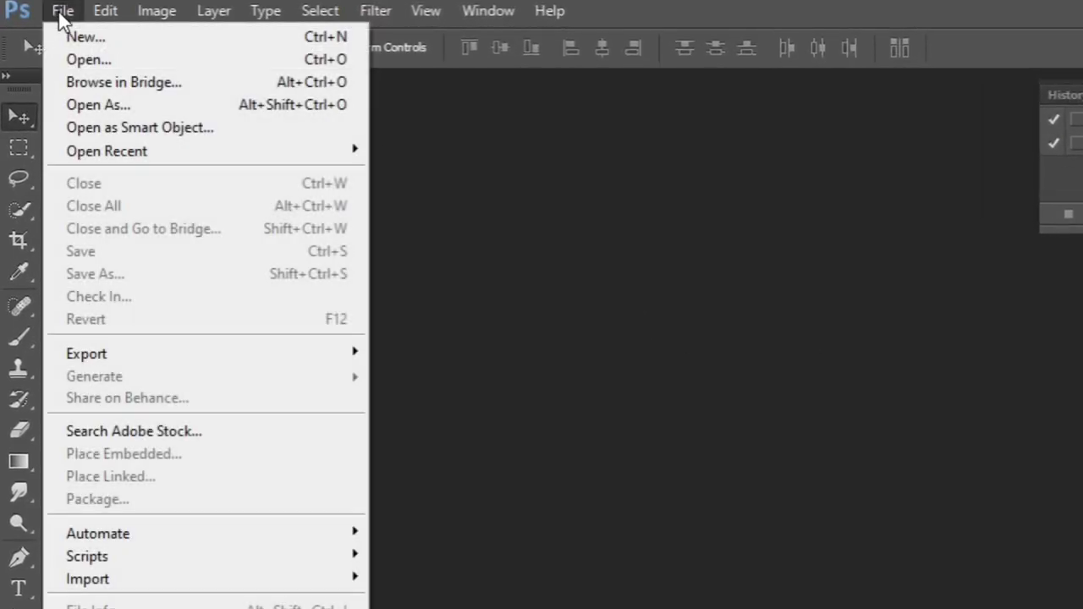
left_click(91, 63)
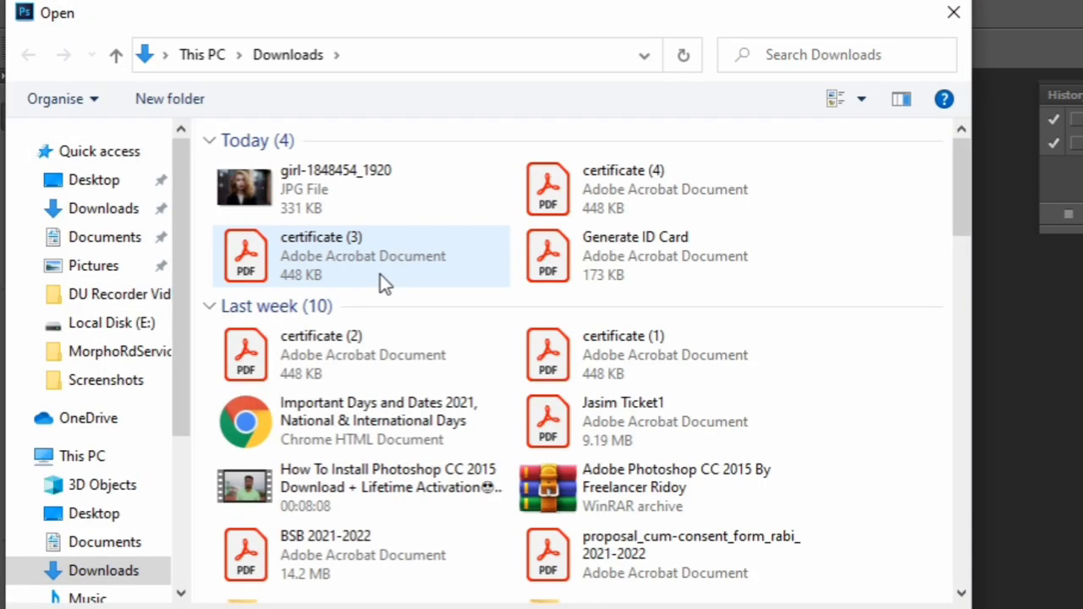
left_click(380, 274)
key("Return")
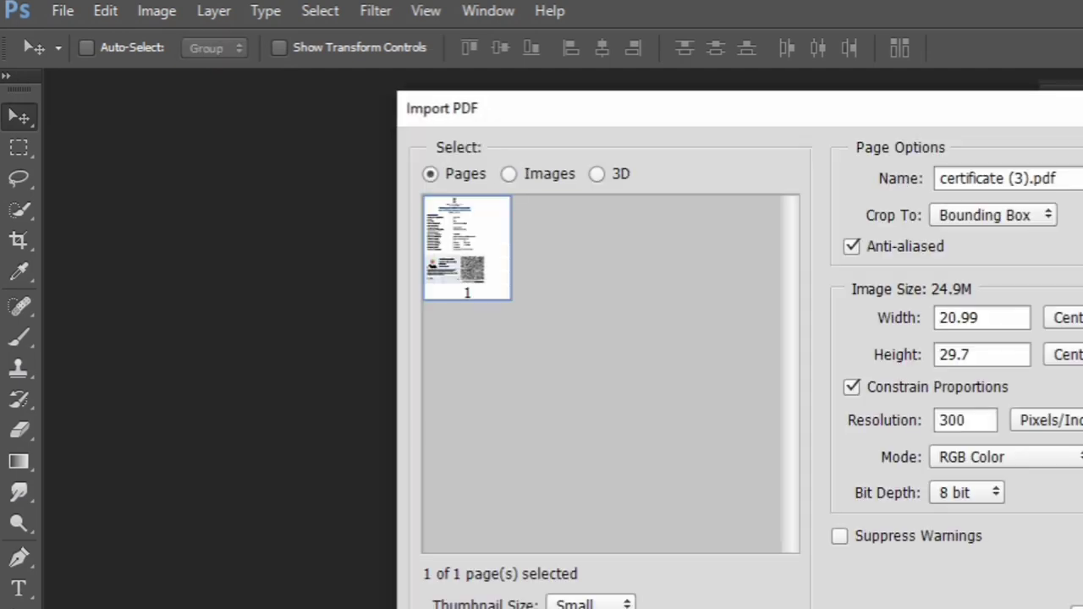
key("Return")
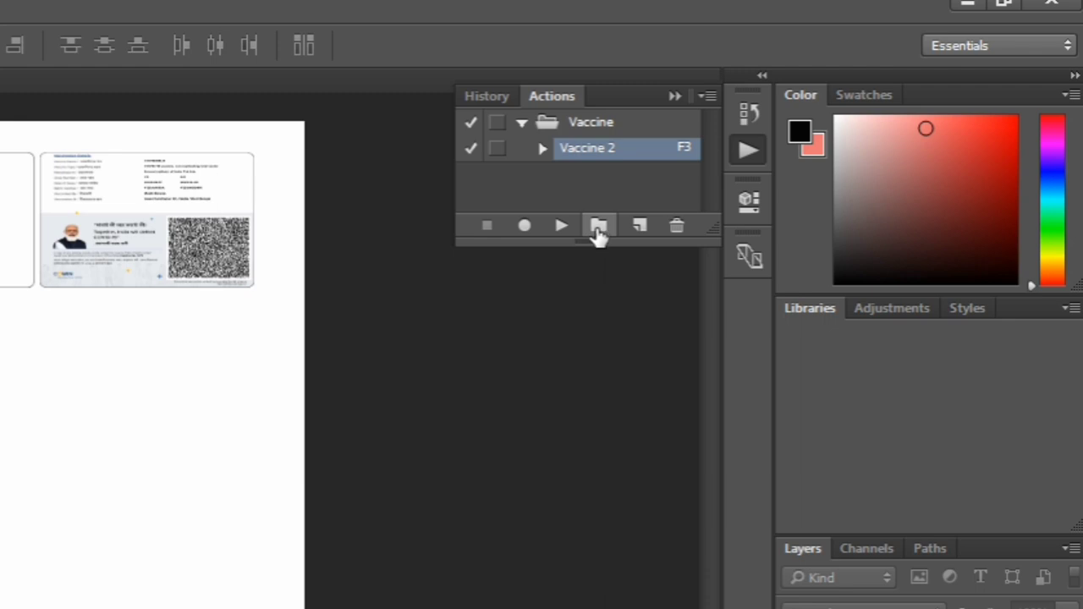
Add a 'Test' action set in the Actions panel and drag Vaccine 2 into it.
left_click(598, 227)
type("Test")
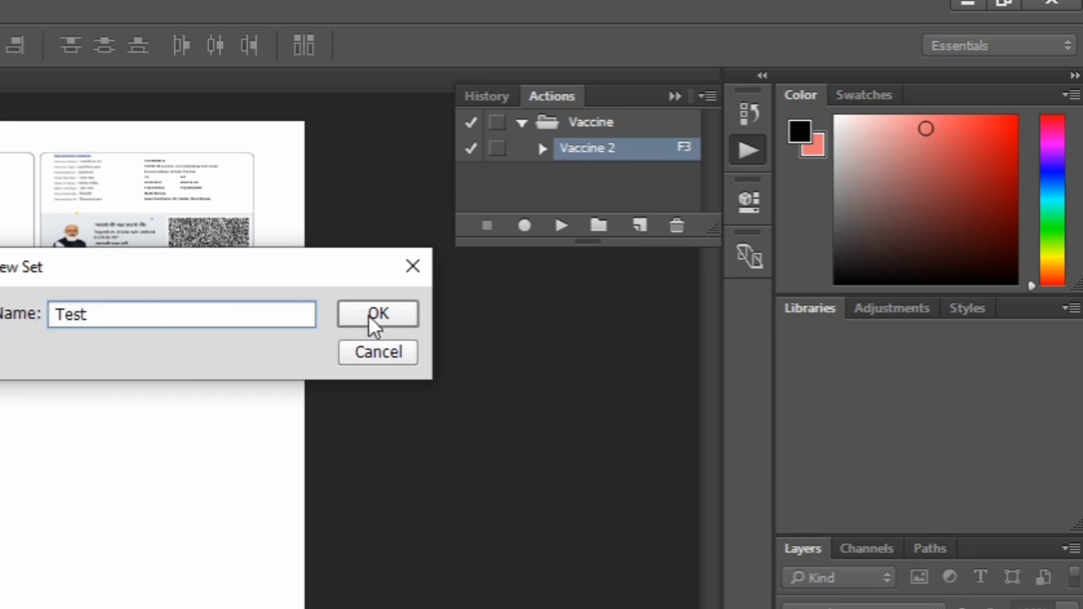
left_click(375, 315)
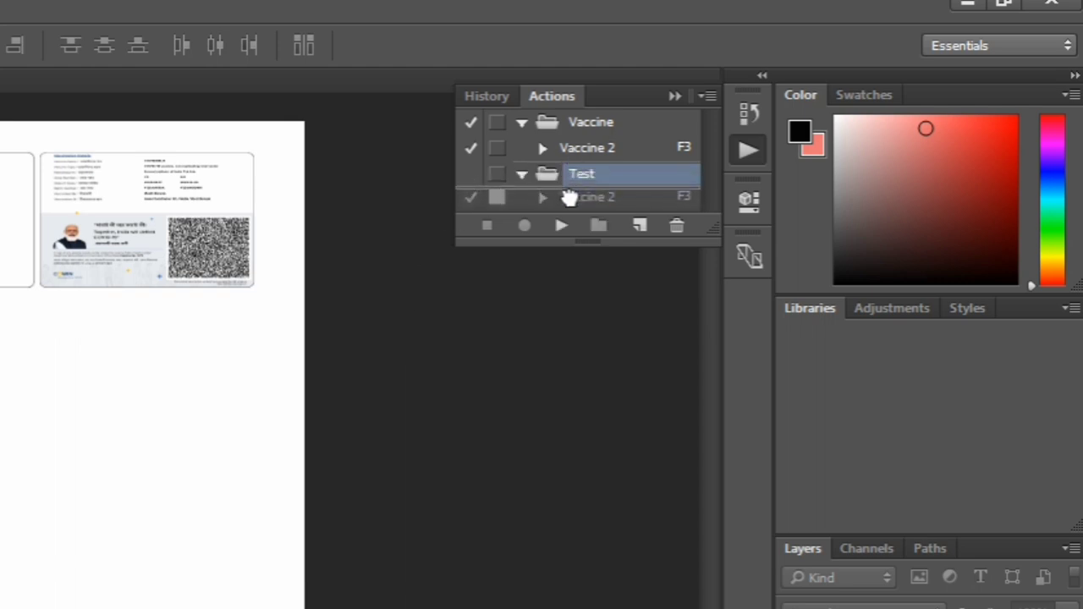
left_click_drag(573, 207, 575, 206)
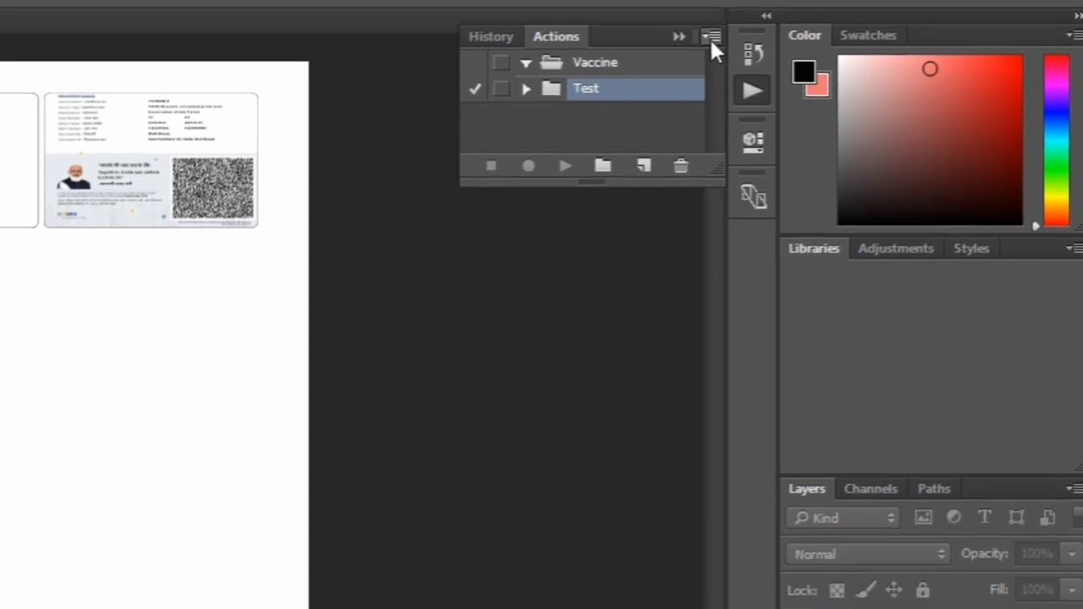
Save the Test action set to Downloads as Test.ATN.
left_click(709, 96)
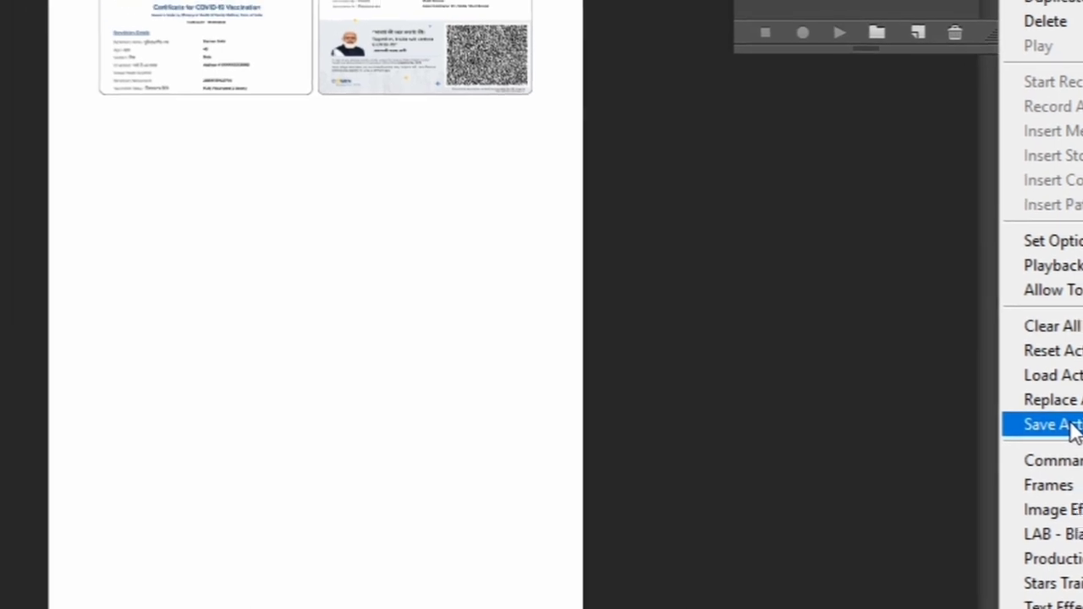
left_click(750, 266)
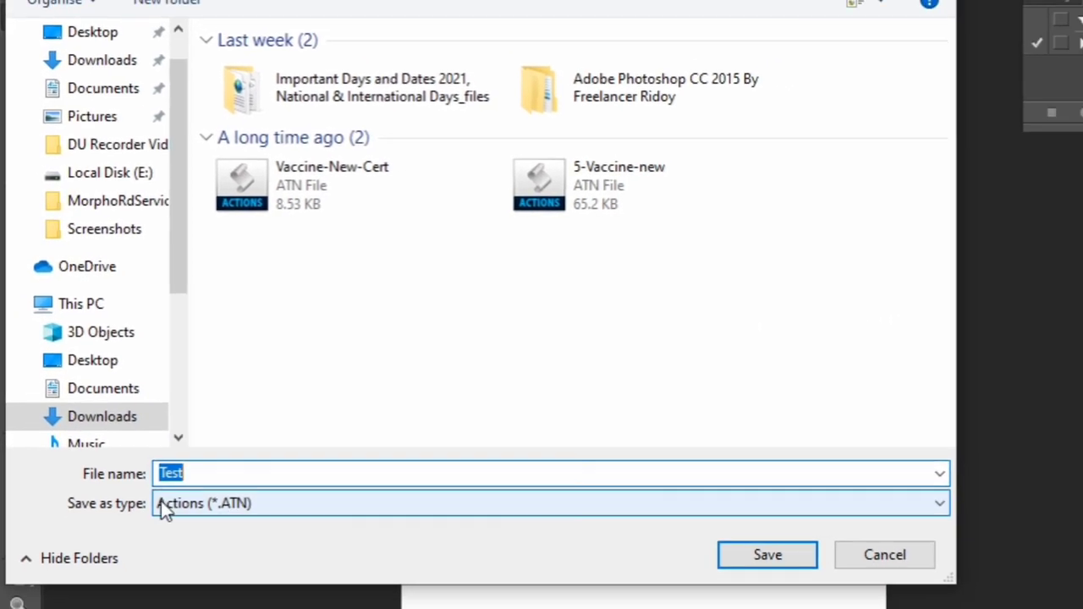
left_click(706, 544)
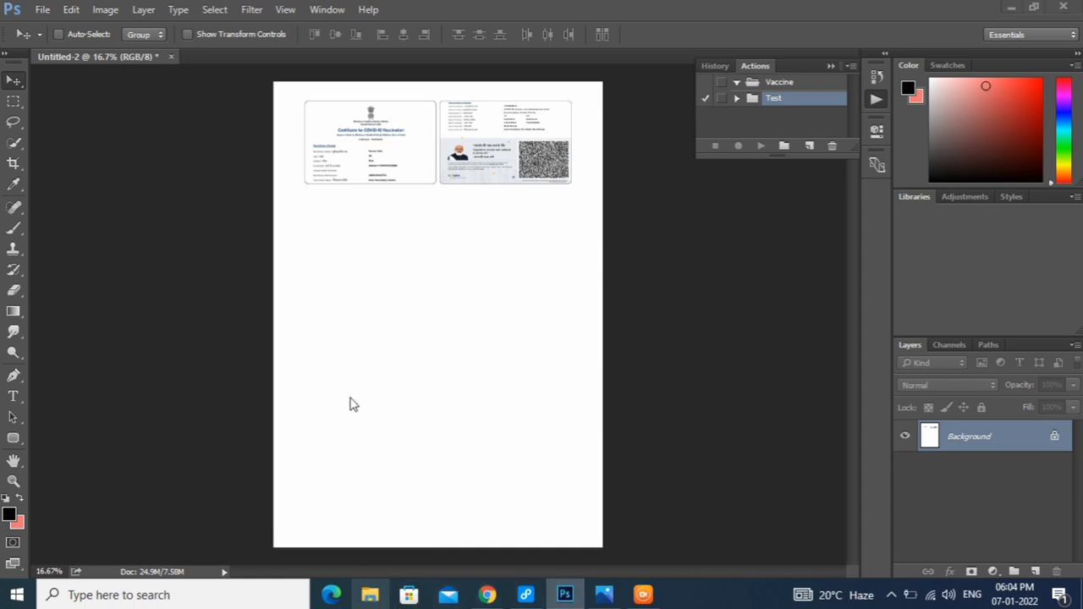
key("super+e")
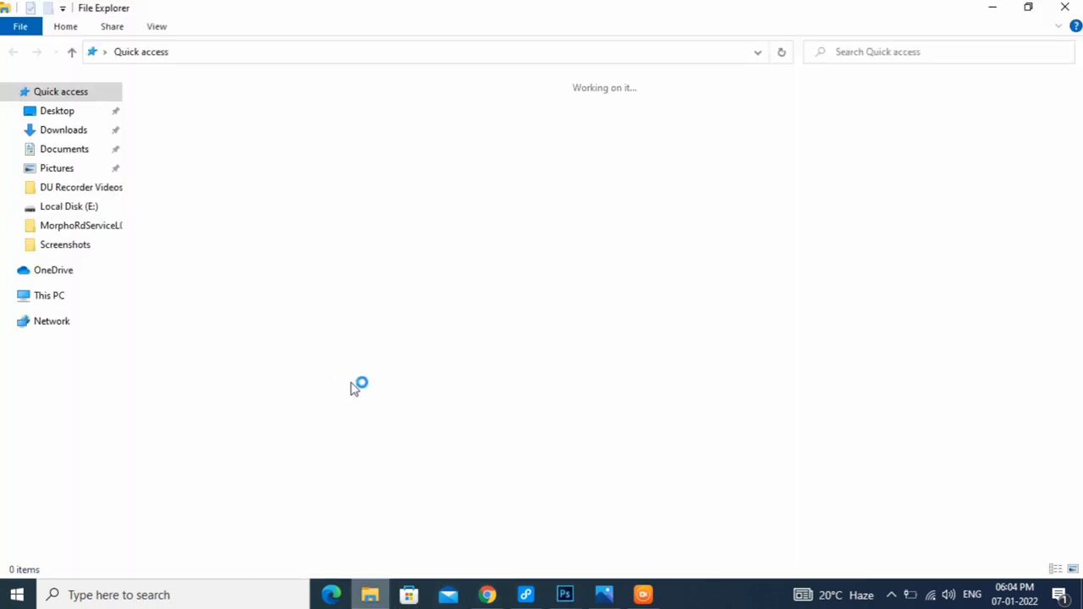
left_click(62, 132)
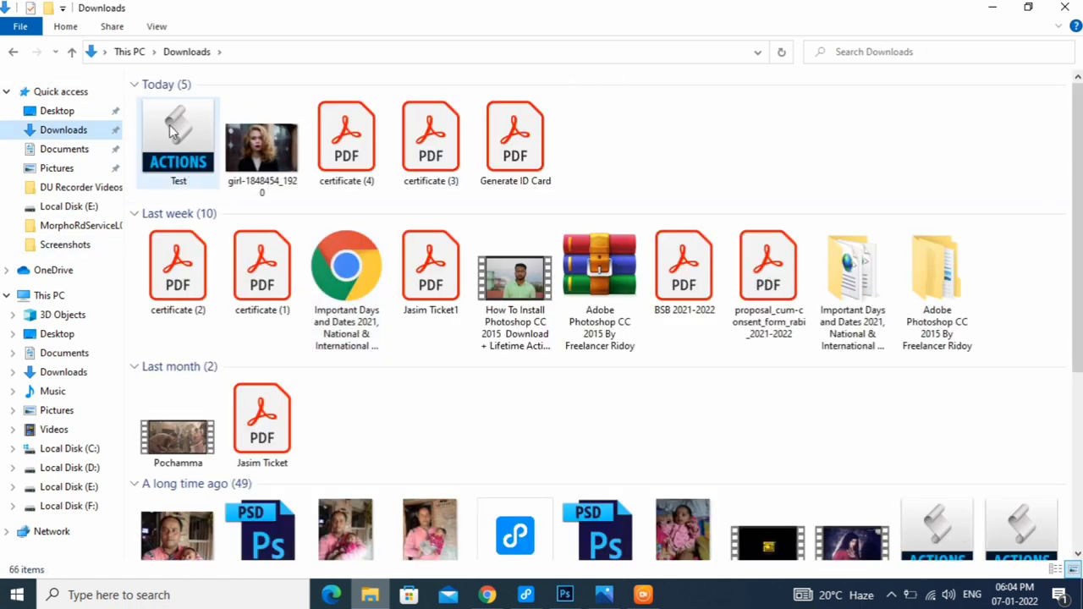
left_click(1068, 9)
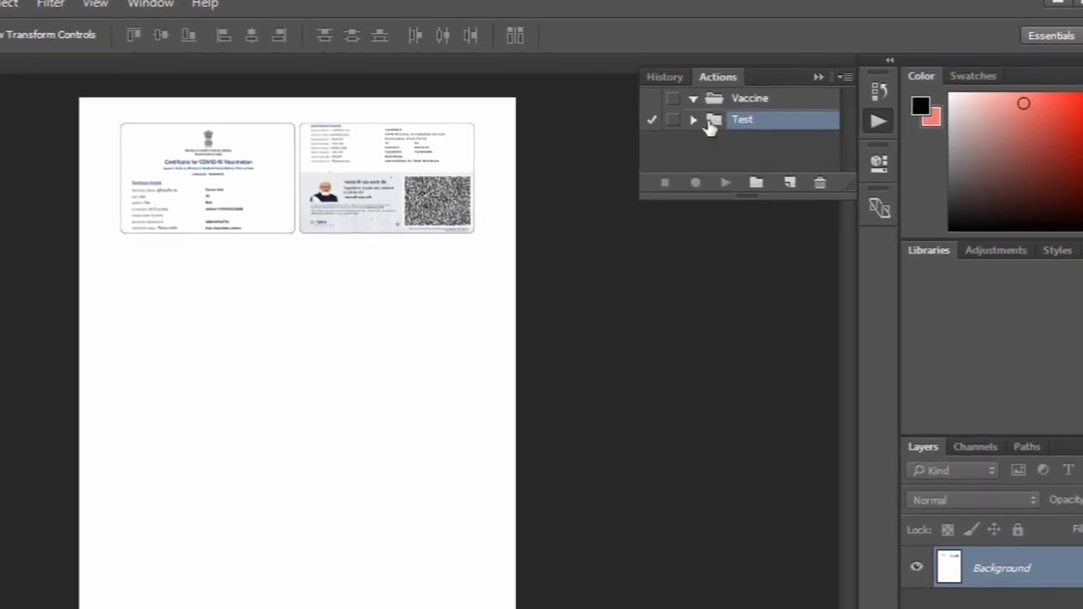
Delete the Test action set, keeping only the Vaccine set with Vaccine 2.
left_click(683, 125)
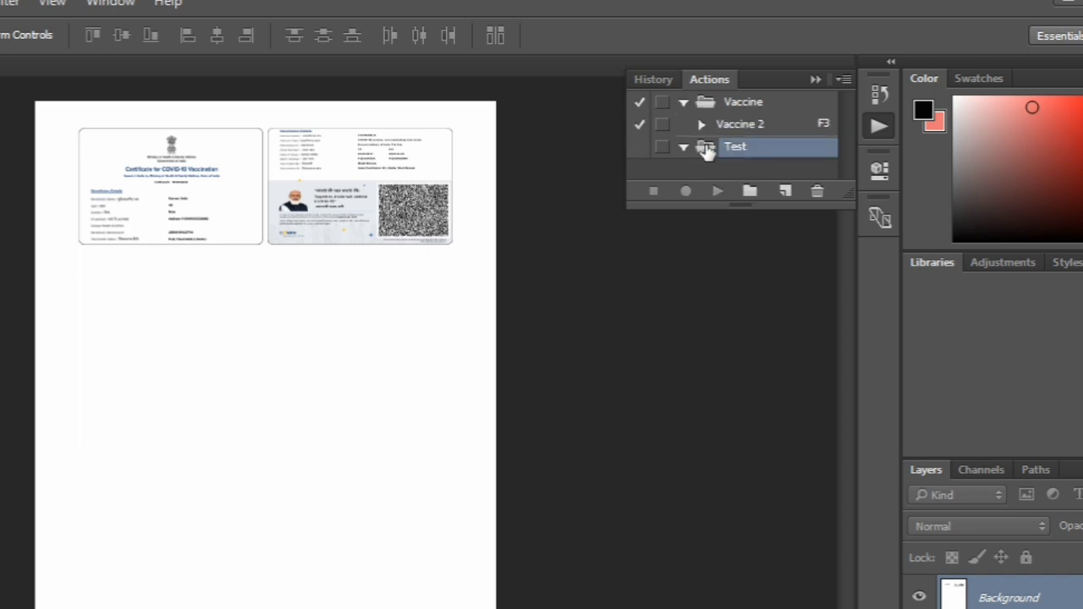
left_click(818, 191)
left_click(325, 308)
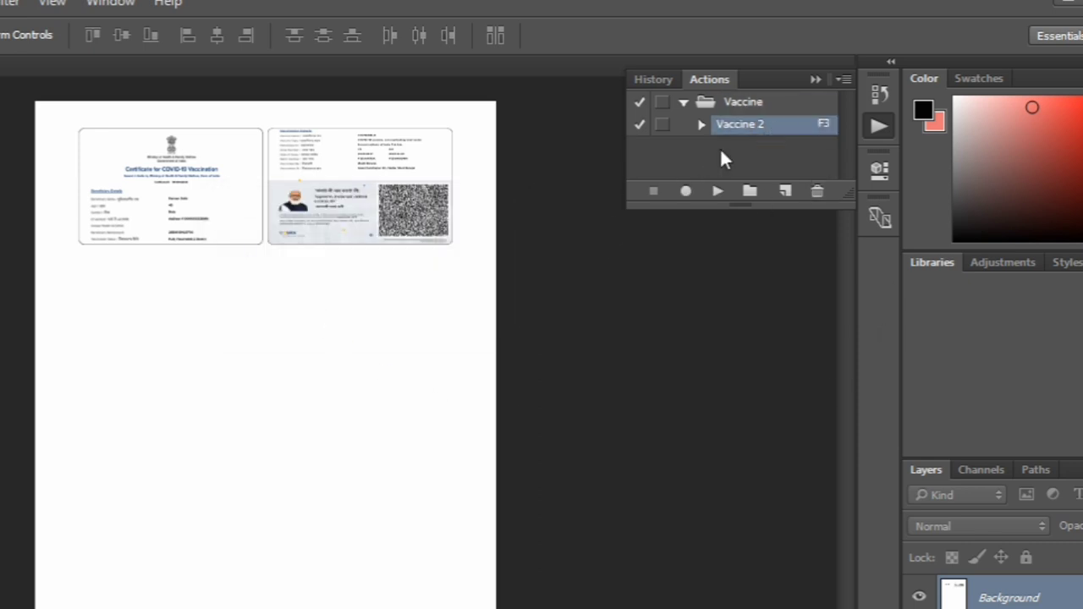
left_click(844, 79)
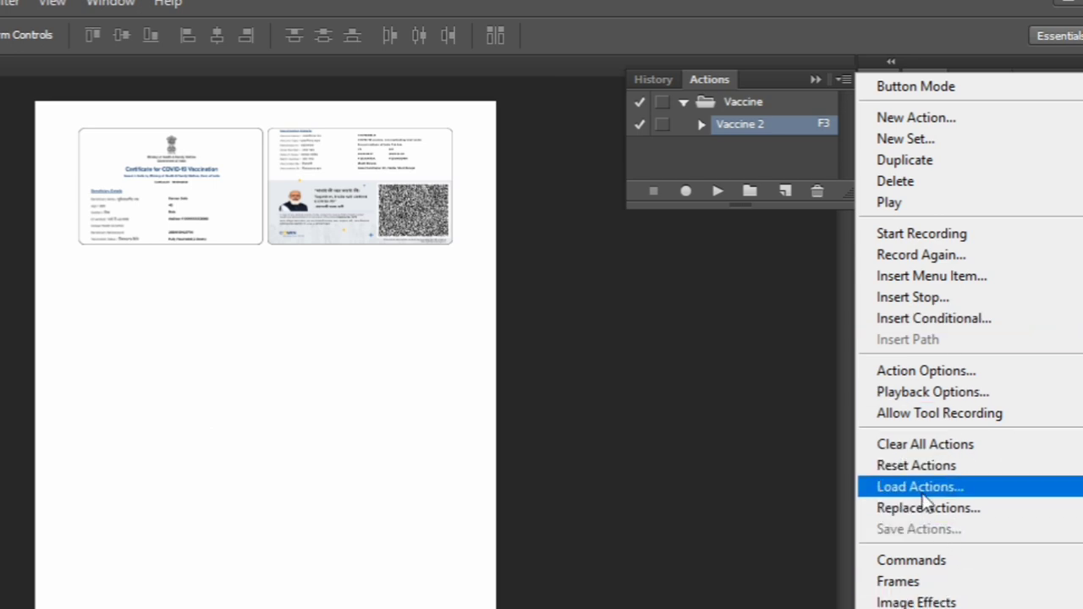
Rename the Vaccine 2 action to 'Vaccine 1' and assign it the F2 function key.
left_click(935, 372)
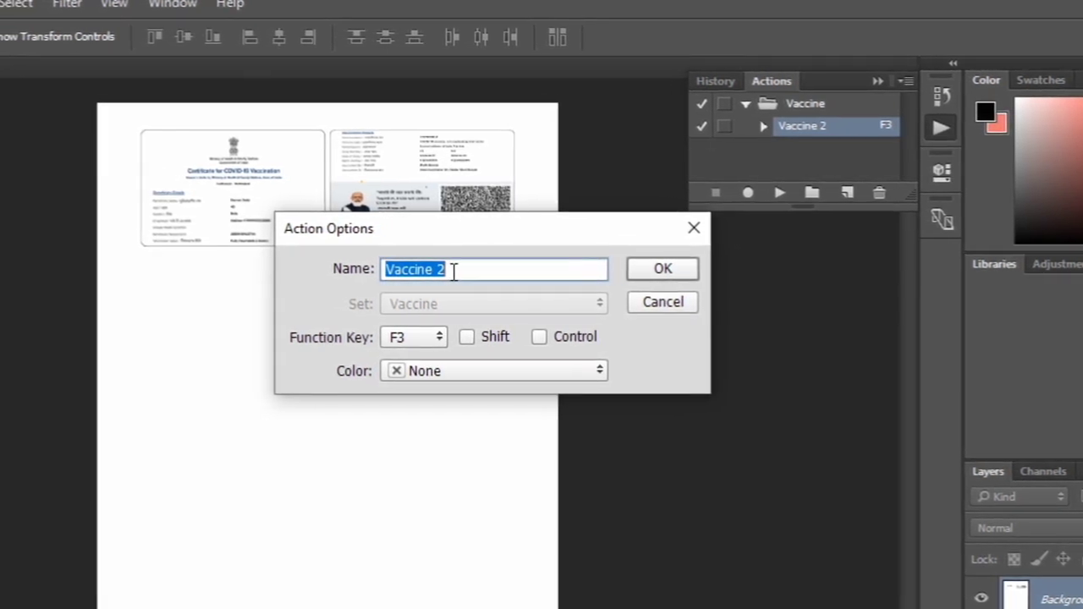
left_click(454, 269)
key("BackSpace")
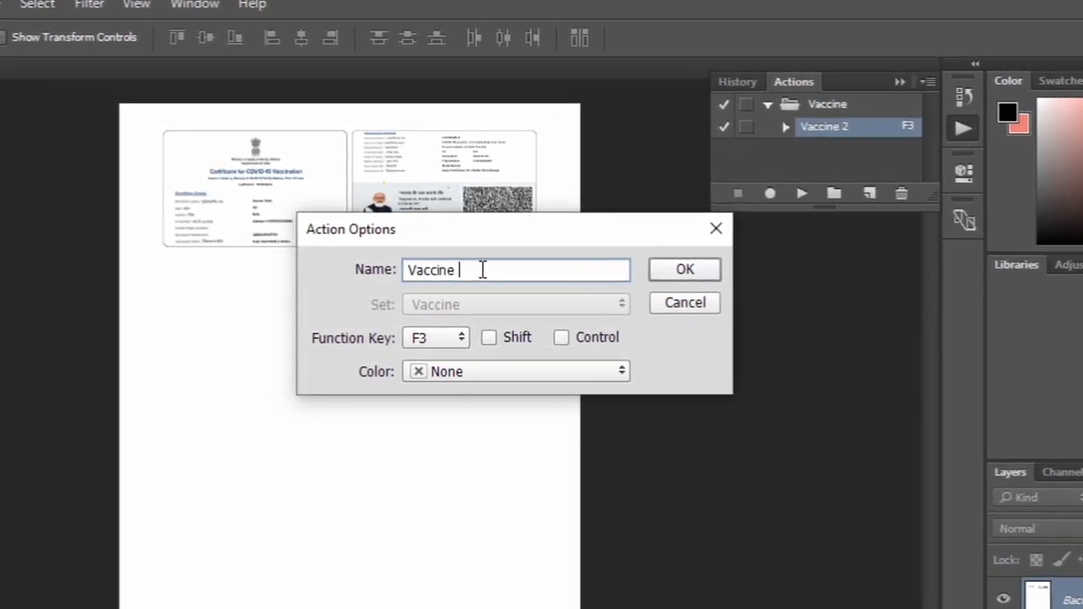
type("1")
left_click(442, 337)
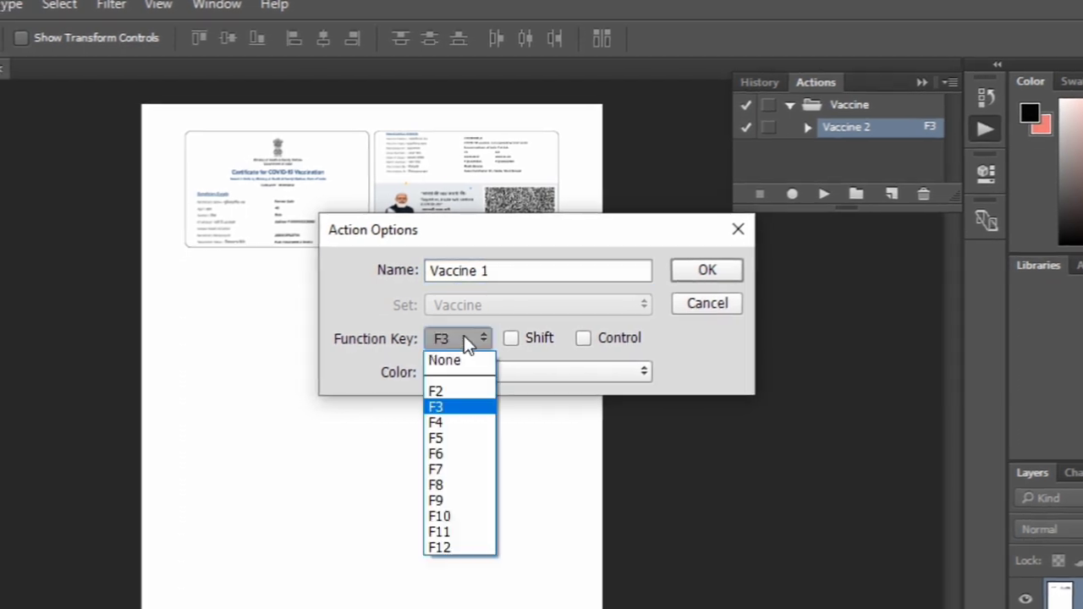
left_click(462, 392)
left_click(704, 269)
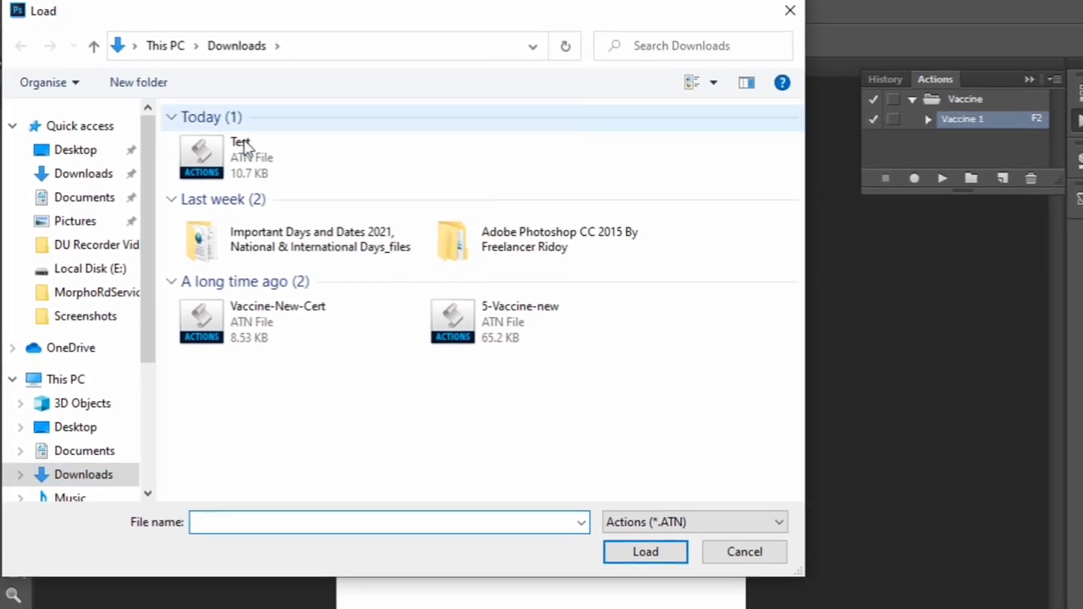
Load Test.atn and move its Vaccine 2 action into the Vaccine set.
left_click(245, 152)
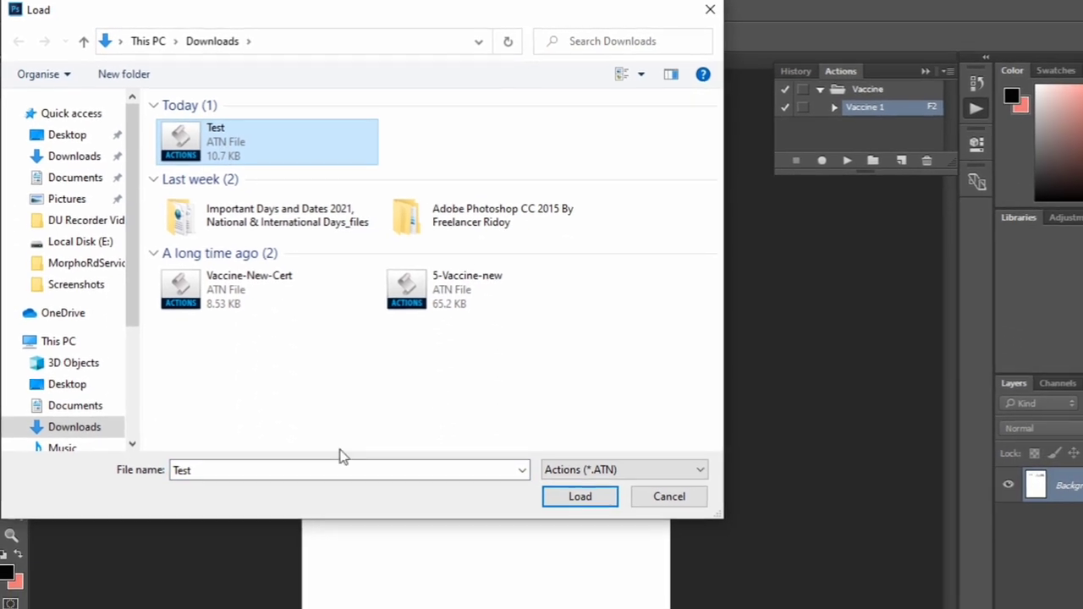
left_click(580, 496)
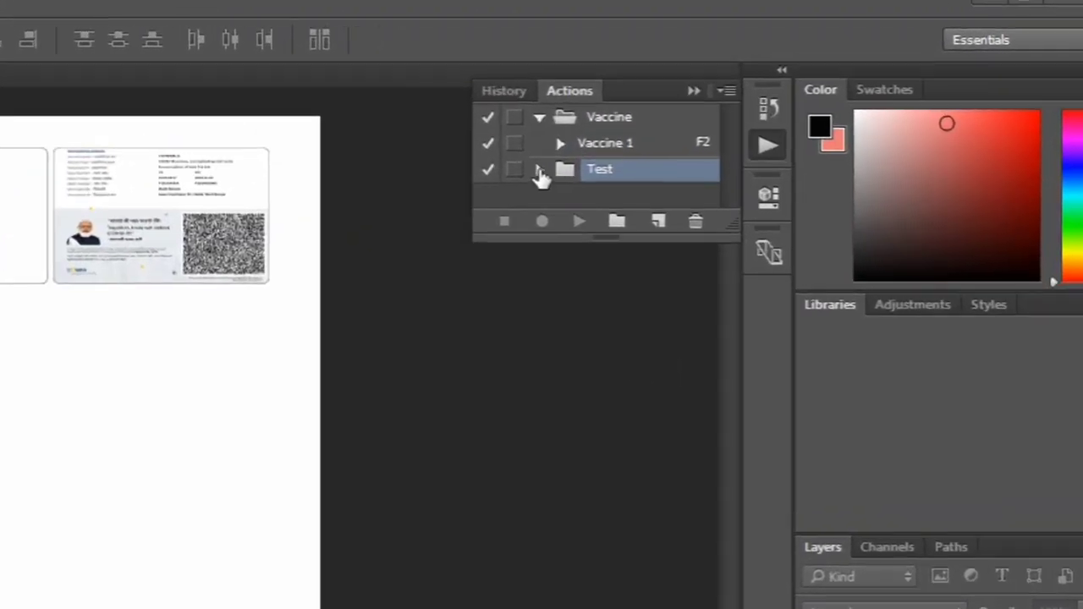
left_click(538, 170)
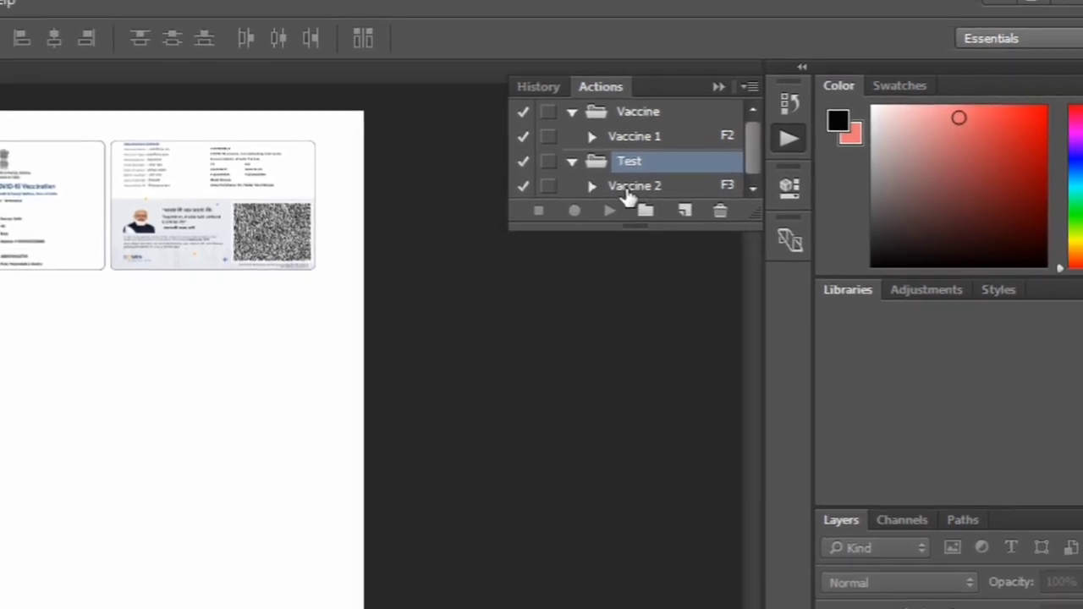
left_click_drag(628, 194, 654, 146)
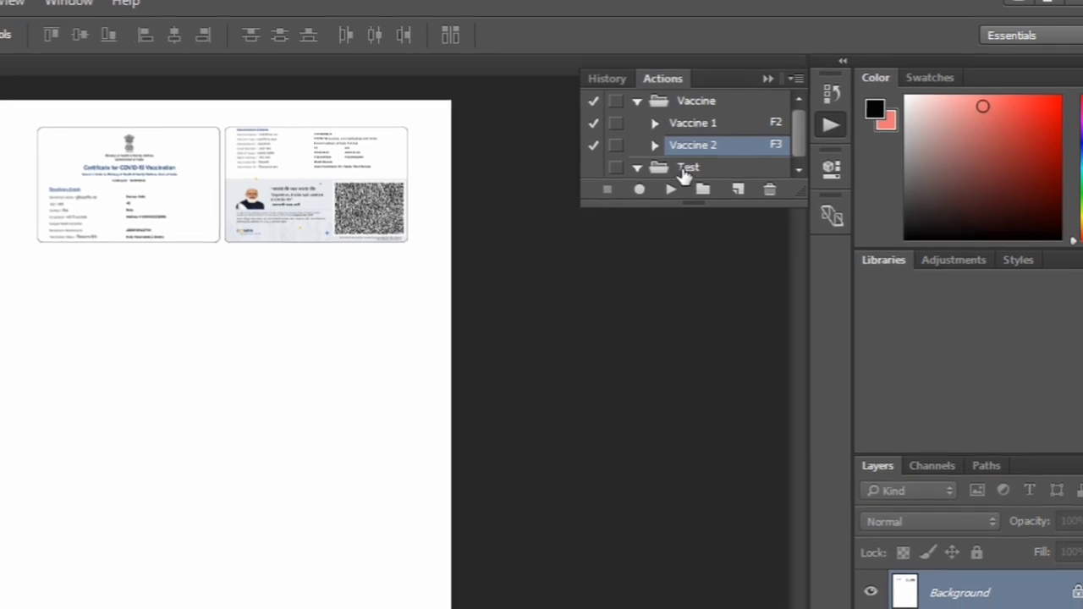
Delete the now-empty Test action set.
left_click(688, 167)
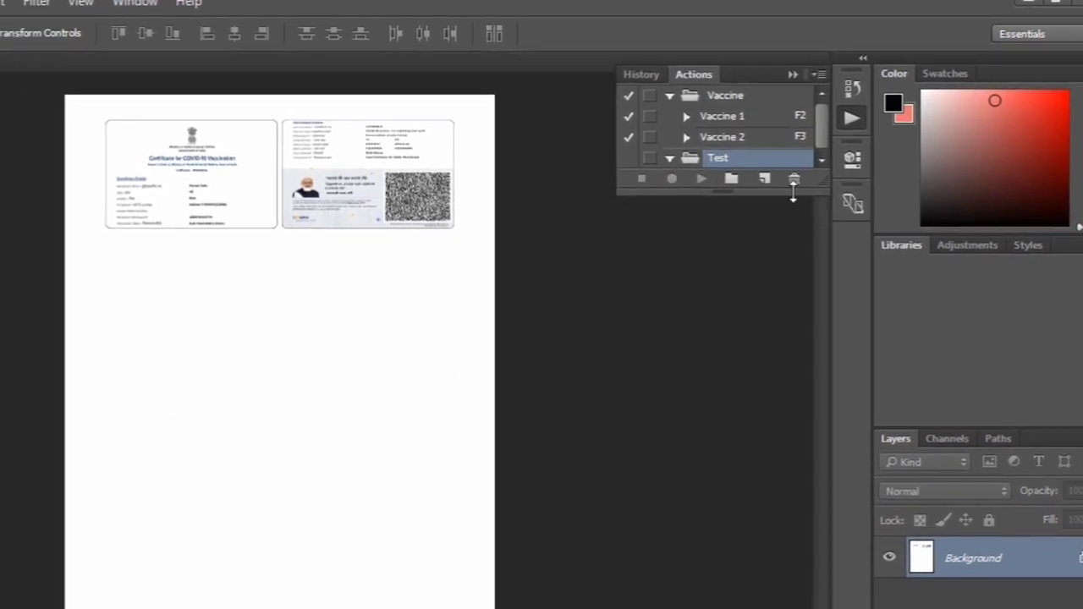
left_click(794, 179)
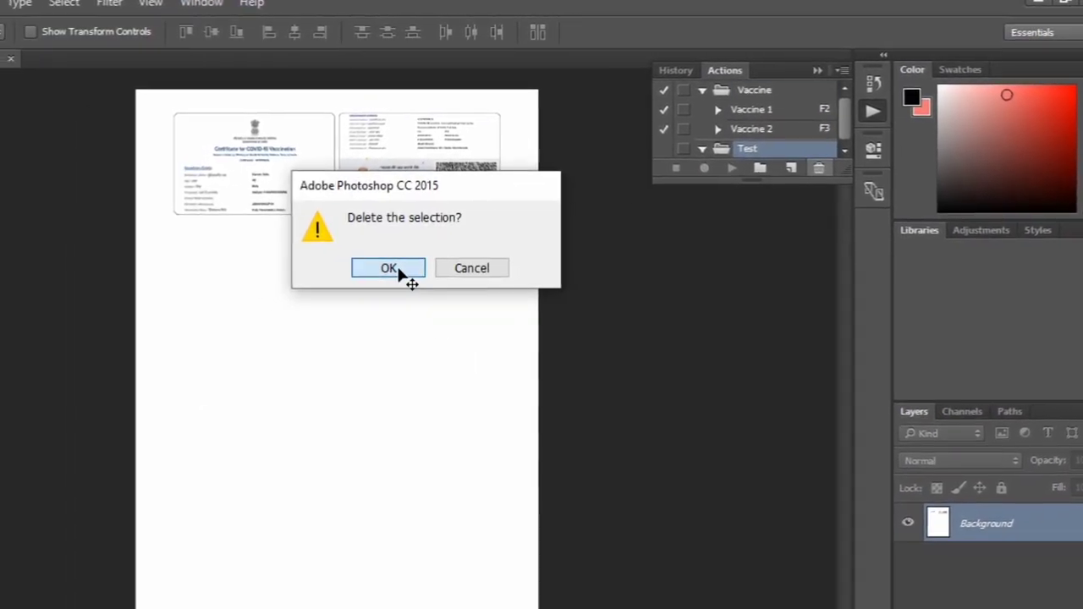
left_click(399, 269)
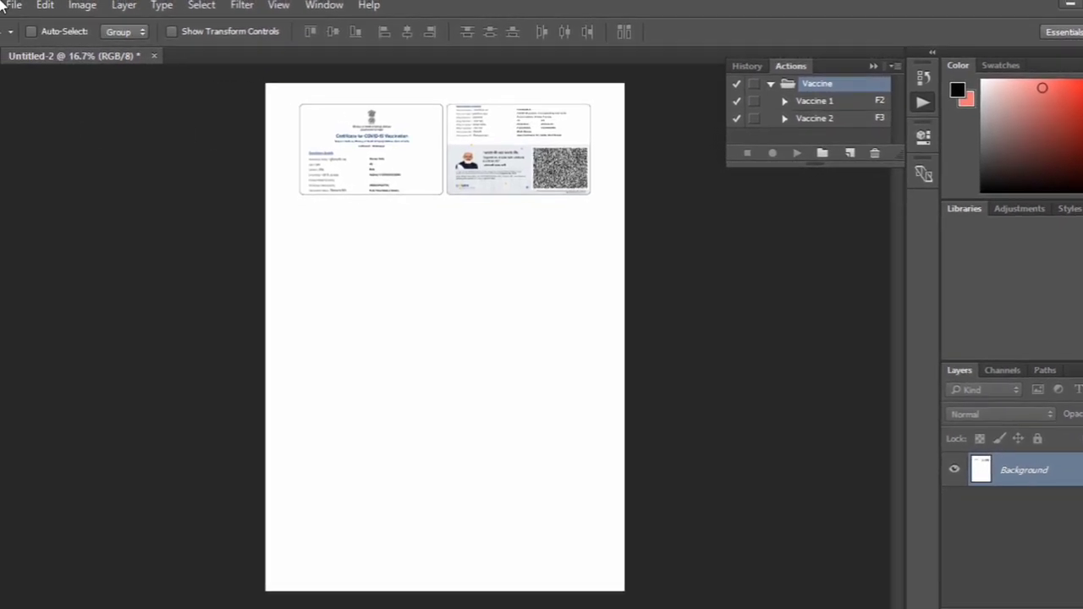
Open certificate (4).pdf, accepting the default Import PDF settings.
left_click(12, 5)
left_click(31, 36)
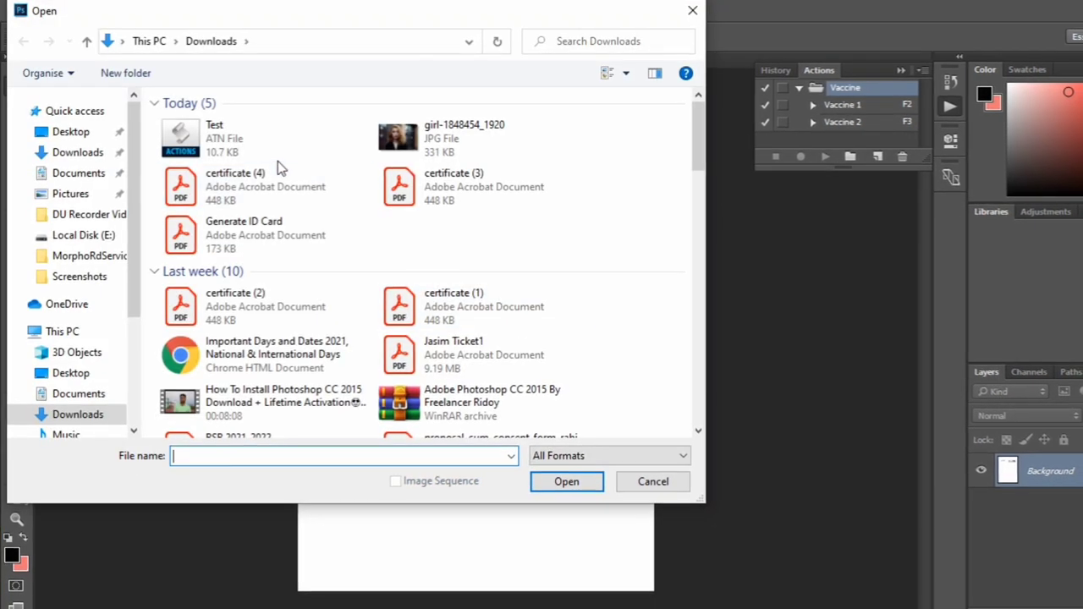
left_click(274, 181)
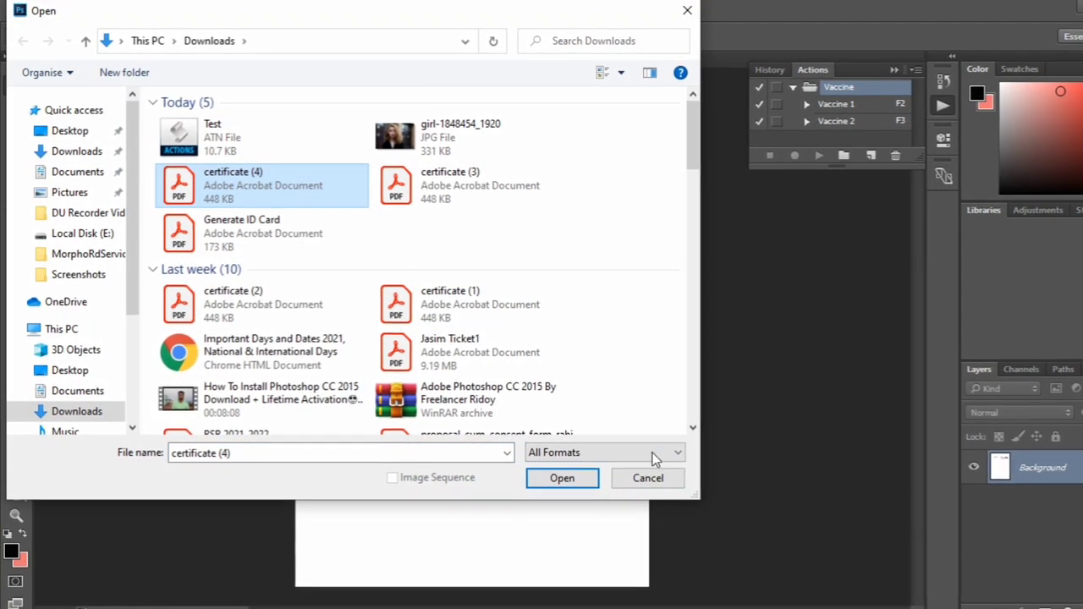
left_click(562, 479)
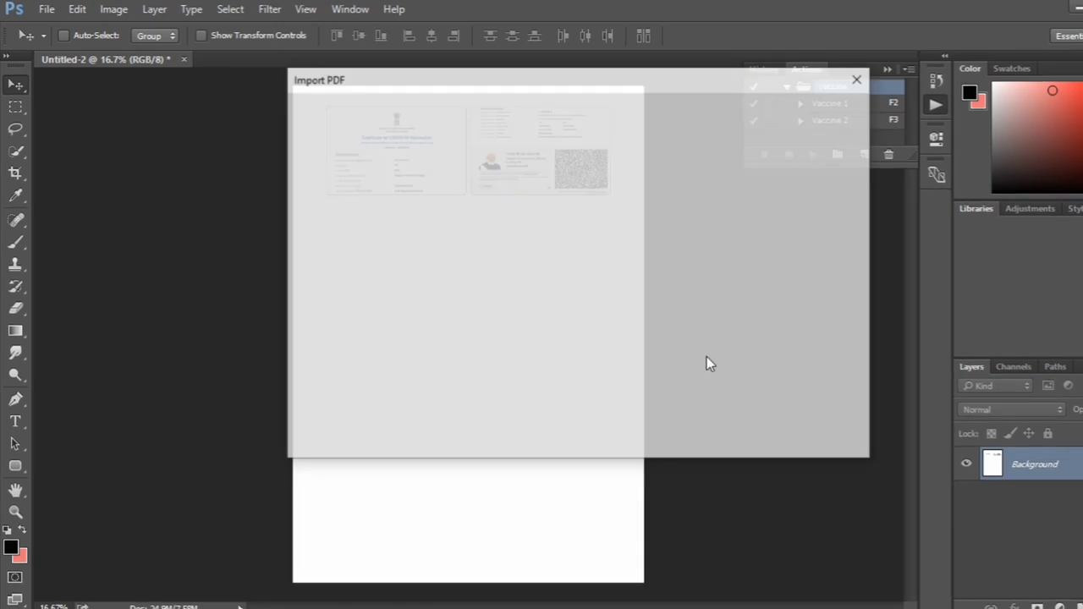
left_click(778, 438)
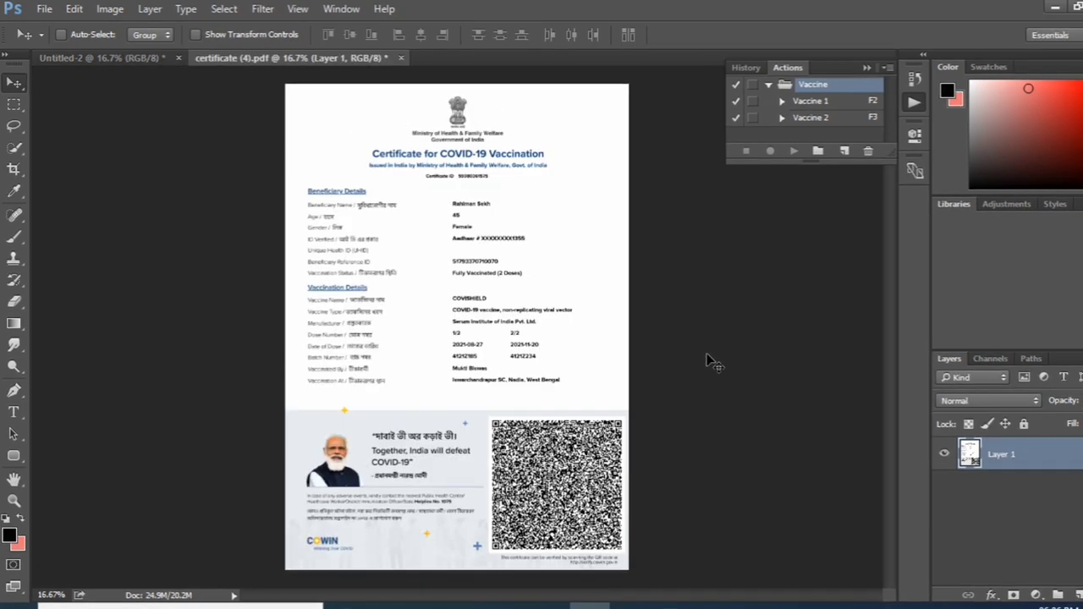
Play the Vaccine 2 action on certificate (4), continuing it with F3.
left_click(816, 119)
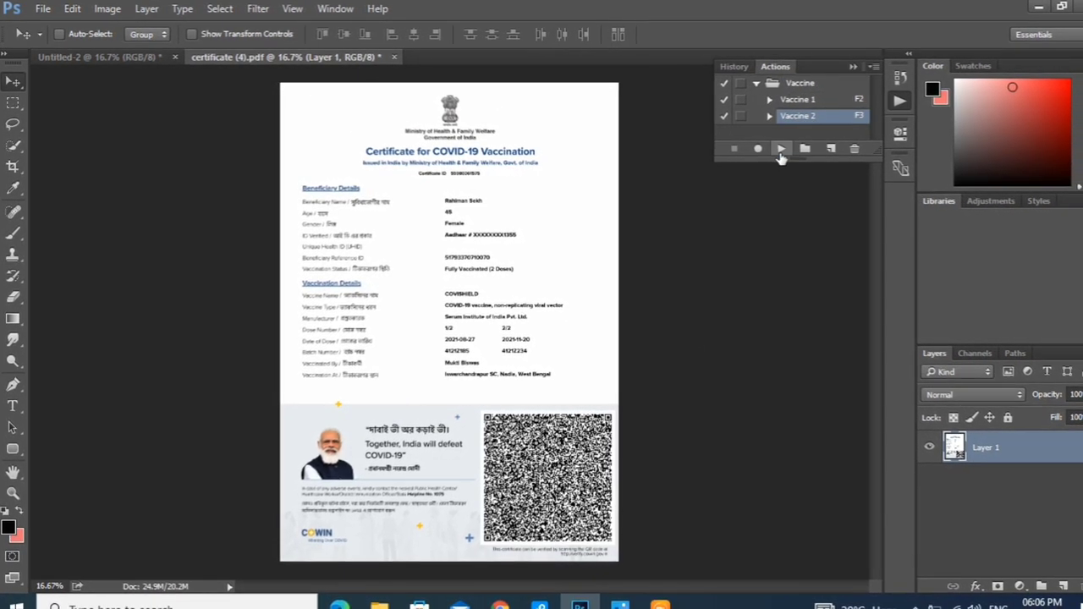
left_click(780, 149)
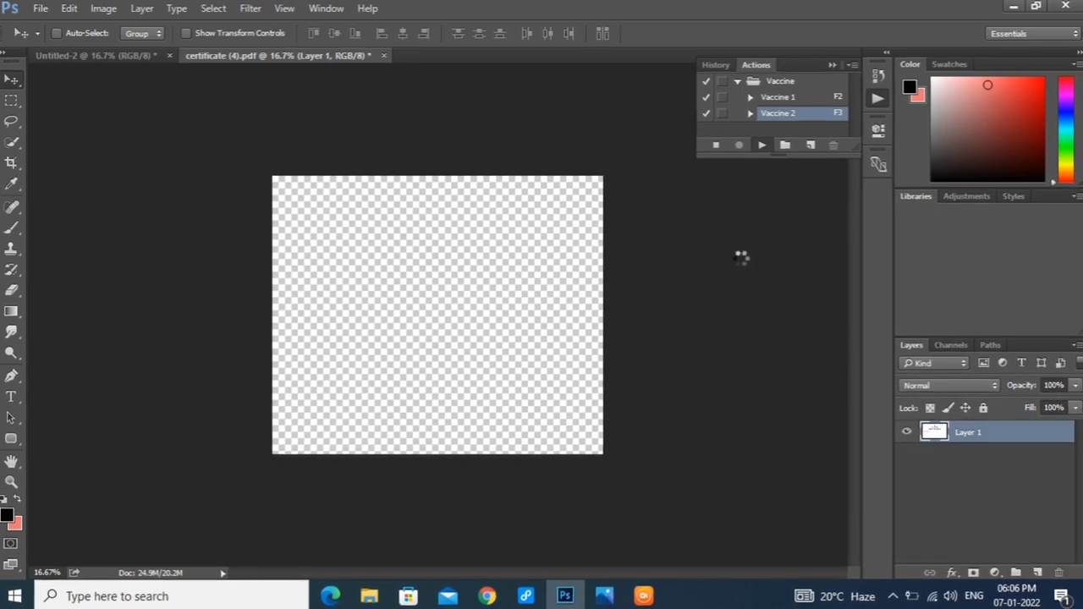
key("F3")
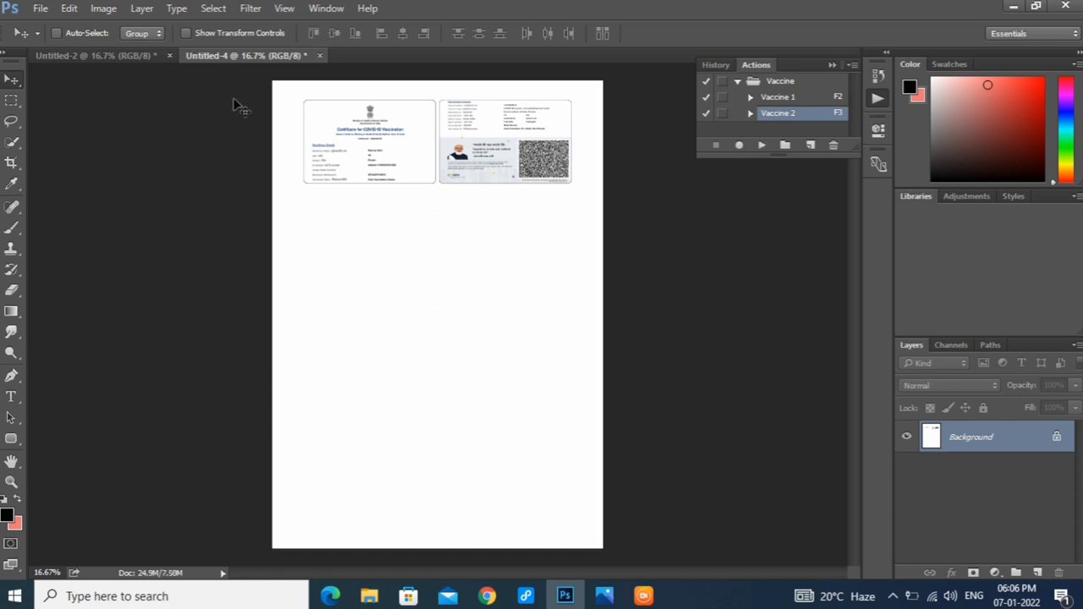
Compare the Untitled-2 and Untitled-4 layouts, then close Untitled-2 without saving.
left_click(96, 54)
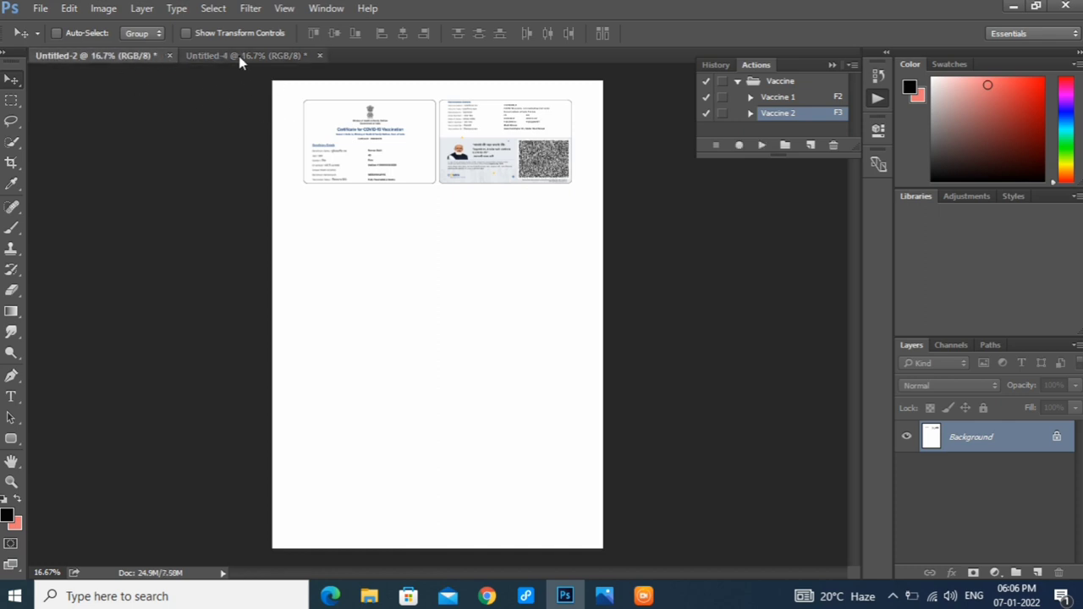
left_click(238, 56)
left_click(133, 56)
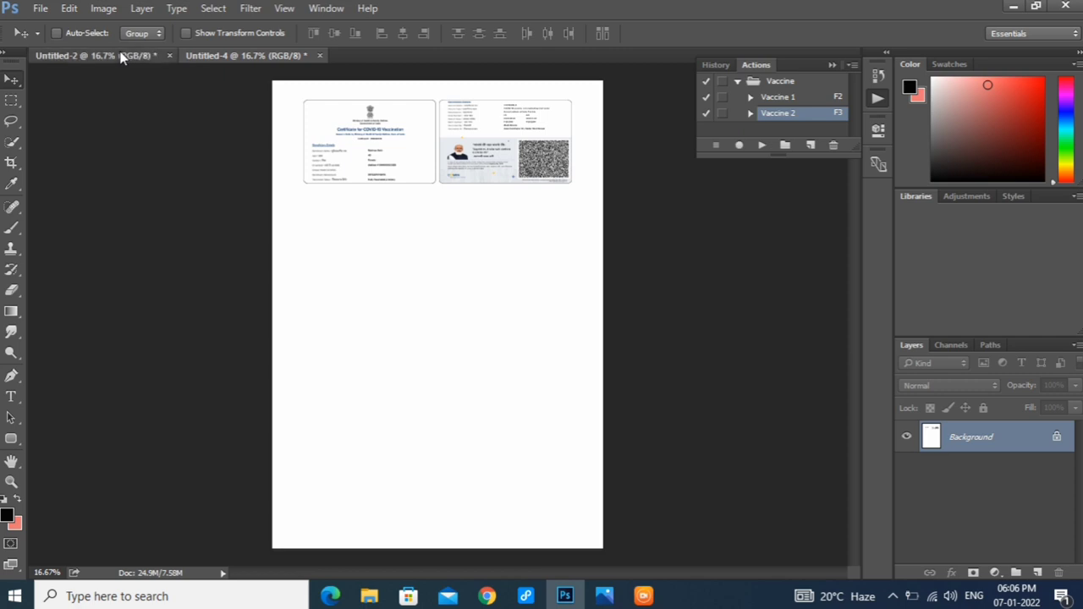
left_click(198, 56)
left_click(169, 54)
left_click(548, 229)
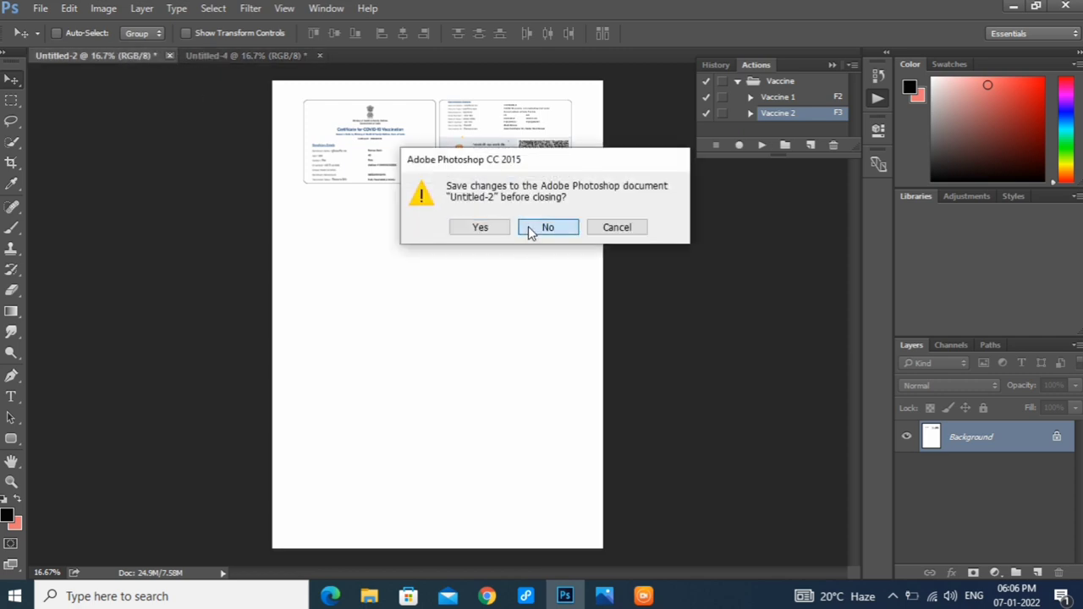